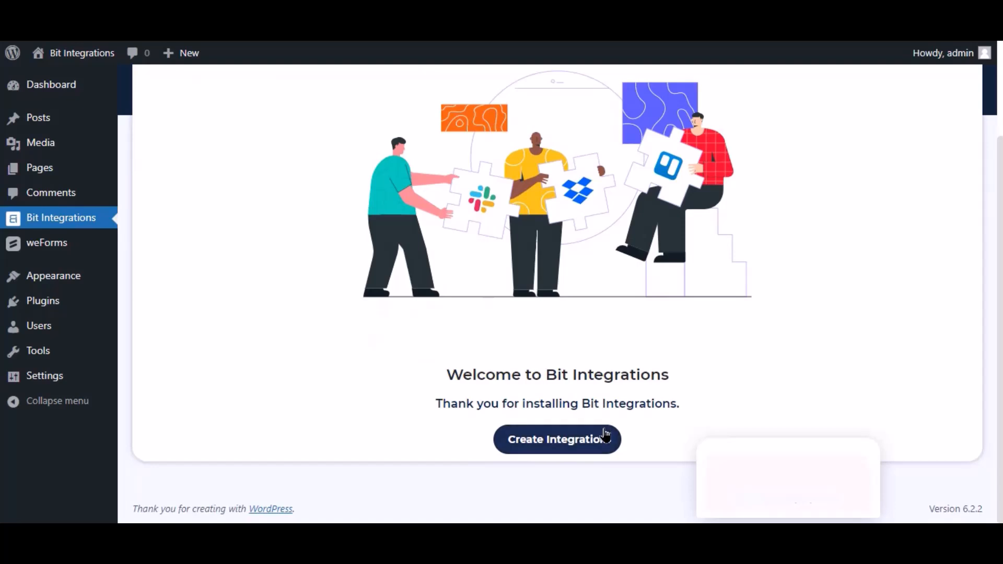
Begin a new integration from the Bit Integrations welcome page so the trigger list appears
left_click(614, 438)
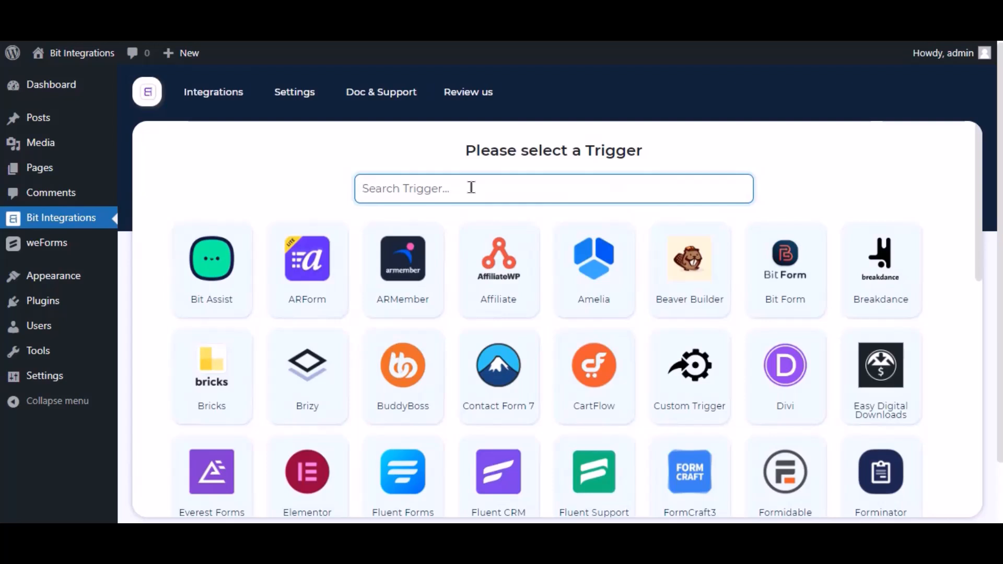
Search 'wefor', set WeForms' Contact Form as the trigger, and continue to action selection
type("wef")
key("BackSpace")
type("forms")
left_click(556, 268)
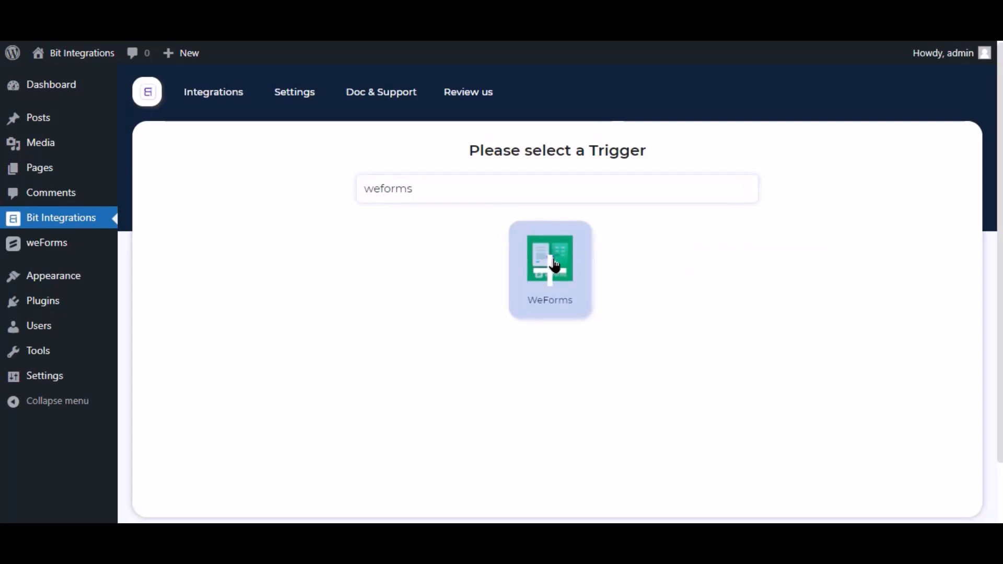
left_click(538, 368)
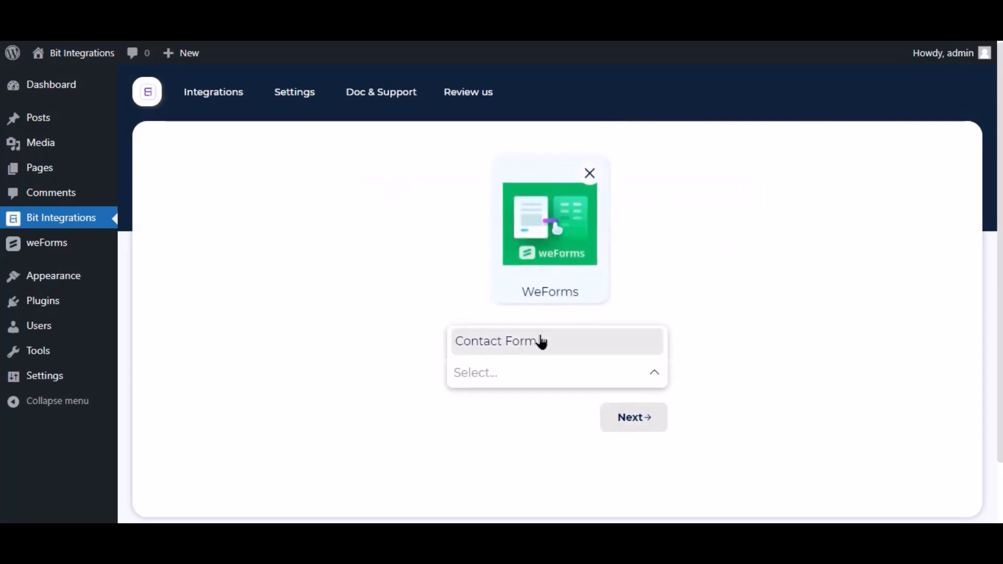
left_click(542, 343)
left_click(636, 422)
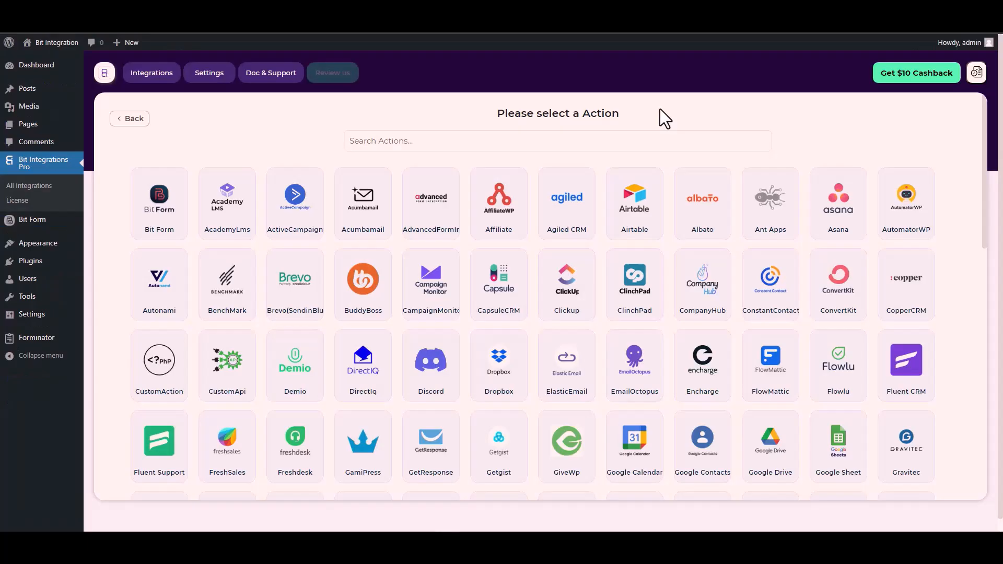
Search 'cus', choose CustomApi as the action, and set its auth protocol to API Key
left_click(613, 139)
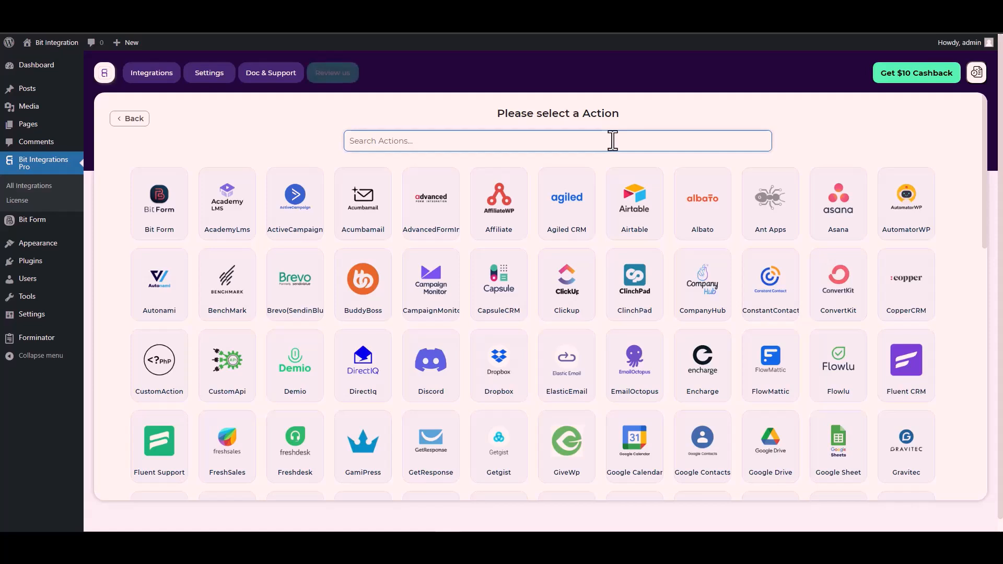
type("cus")
left_click(575, 214)
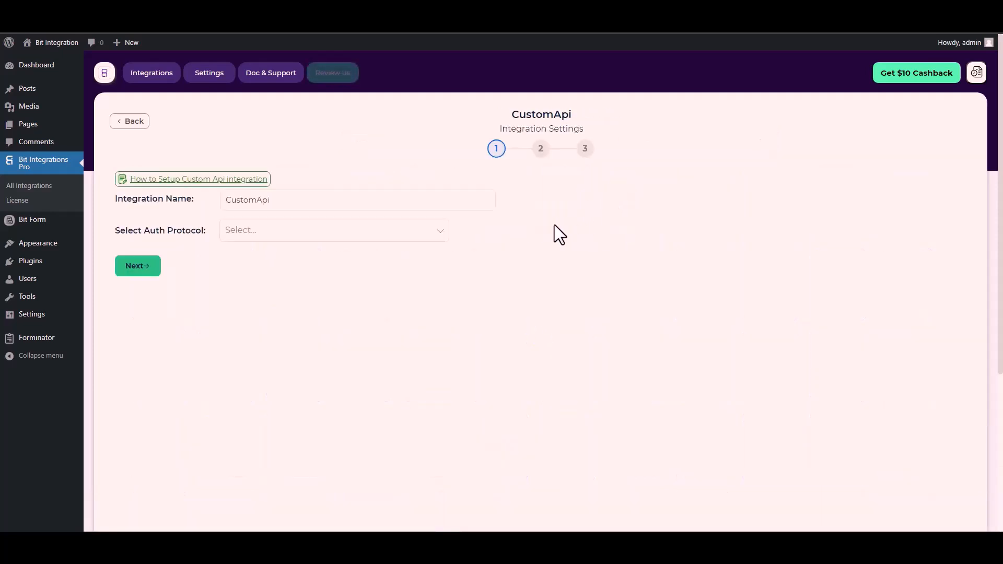
left_click(231, 201)
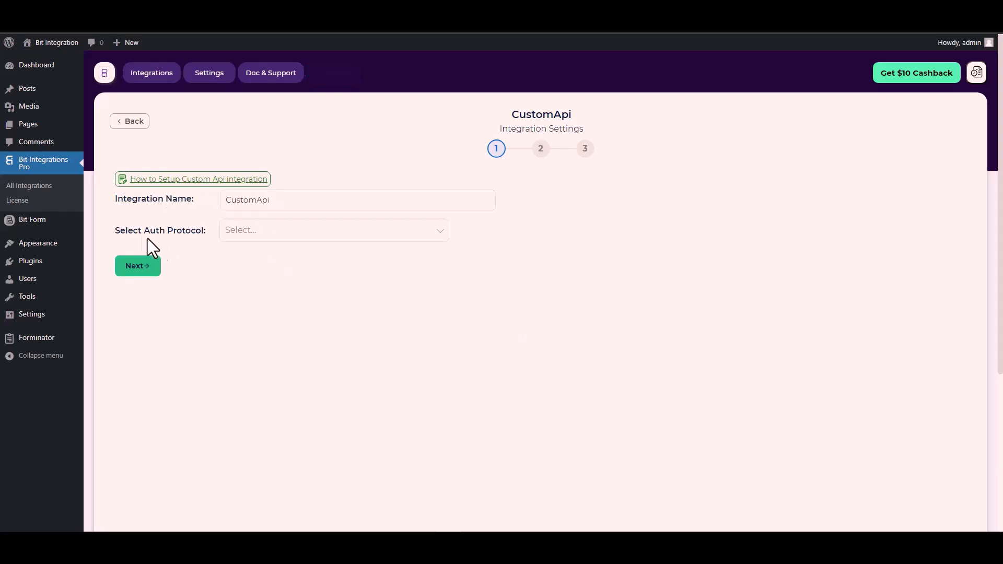
left_click(258, 235)
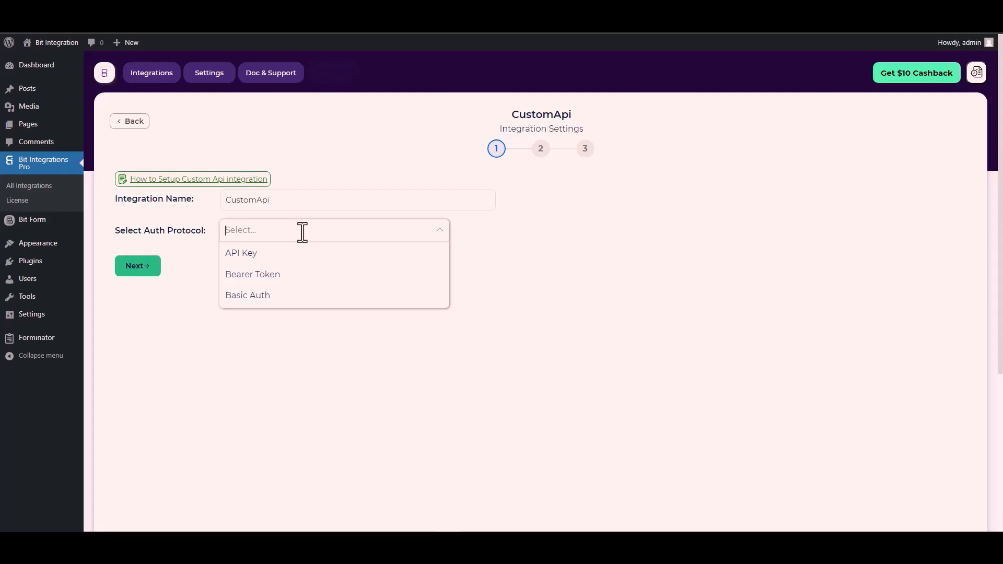
left_click(257, 254)
Fill the Key field with Bitform-Api-Key copied from Bit Form's API docs parameters table
left_click(161, 280)
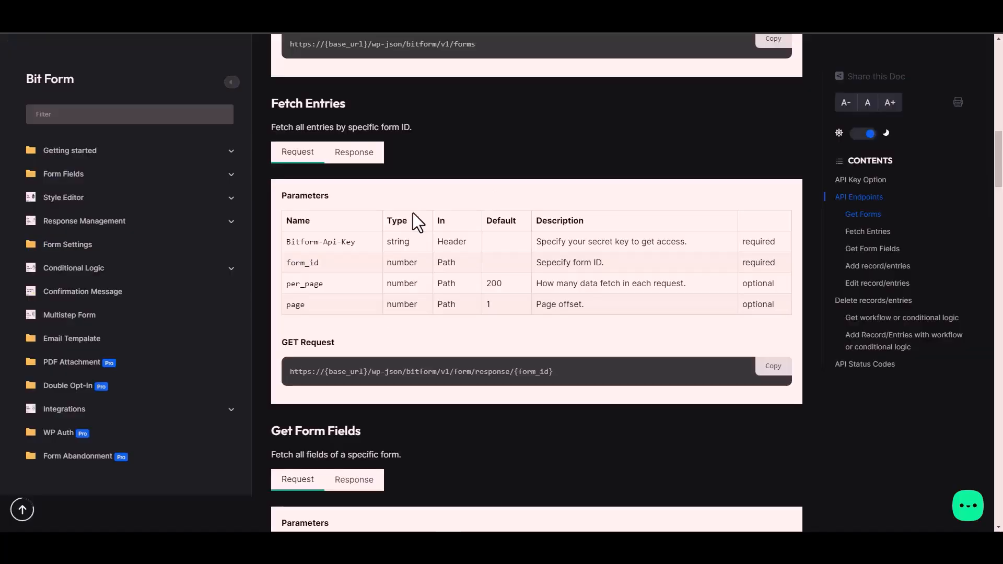
triple_click(339, 243)
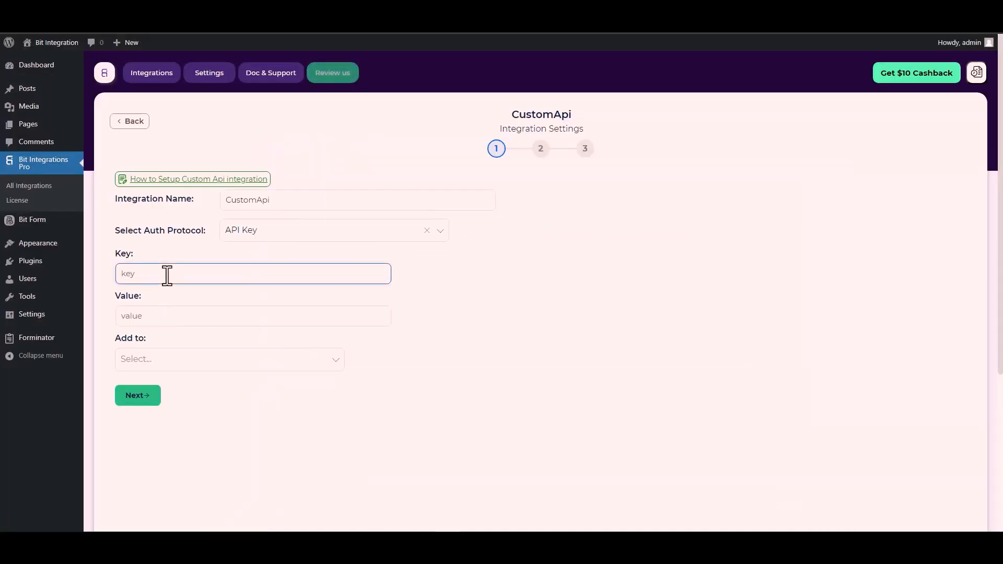
key("ctrl+v")
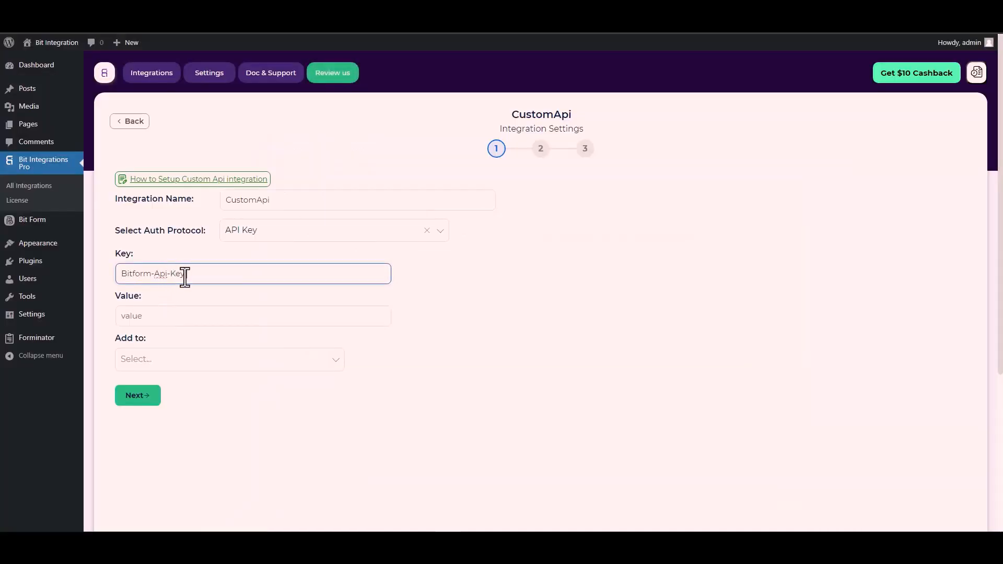
Paste the site's API key copied from Bit Form's API settings into the Value field
left_click(146, 313)
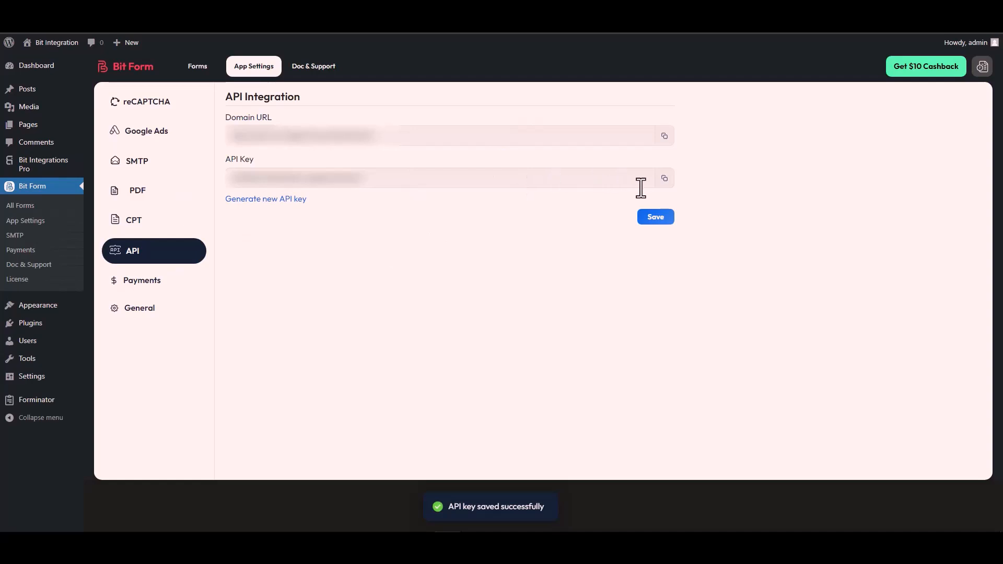
left_click(663, 181)
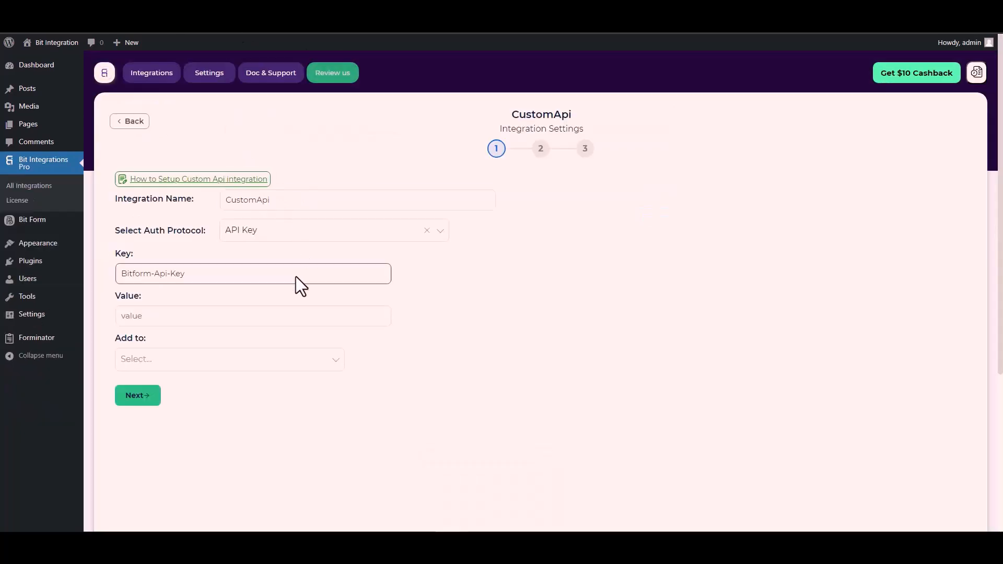
left_click(137, 317)
key("ctrl+v")
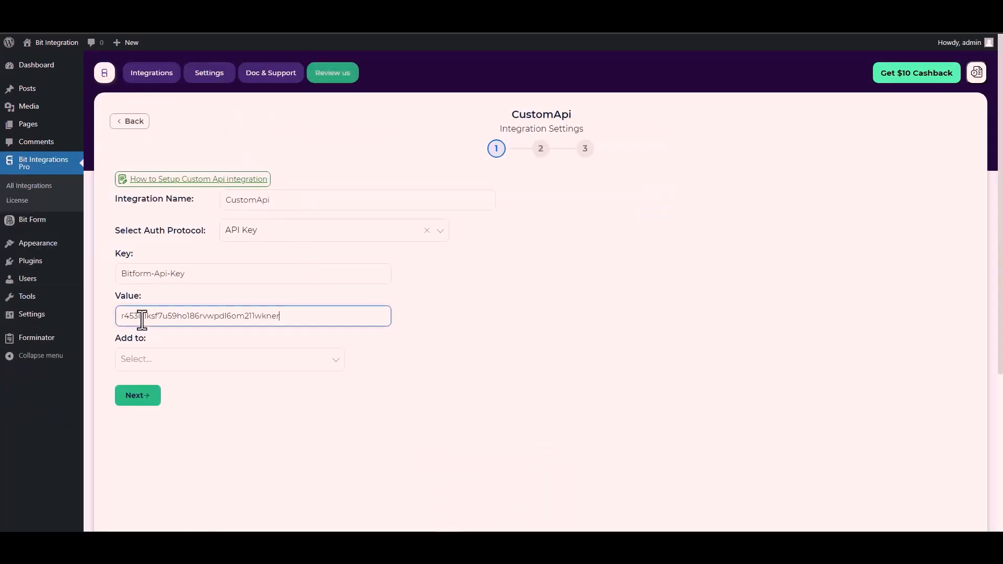
Add the API key to the request Header and advance to the method and endpoint step
left_click(157, 359)
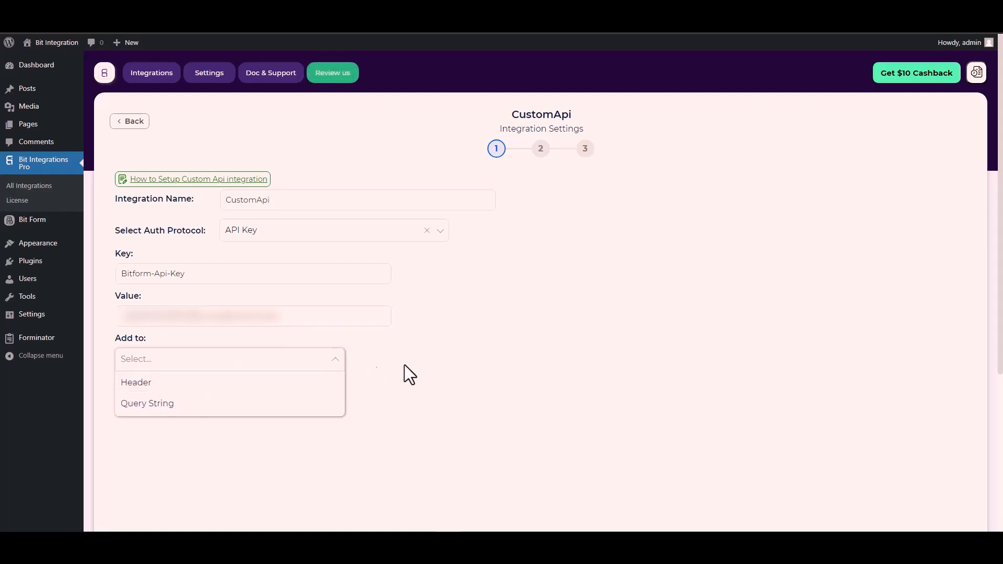
left_click(459, 310)
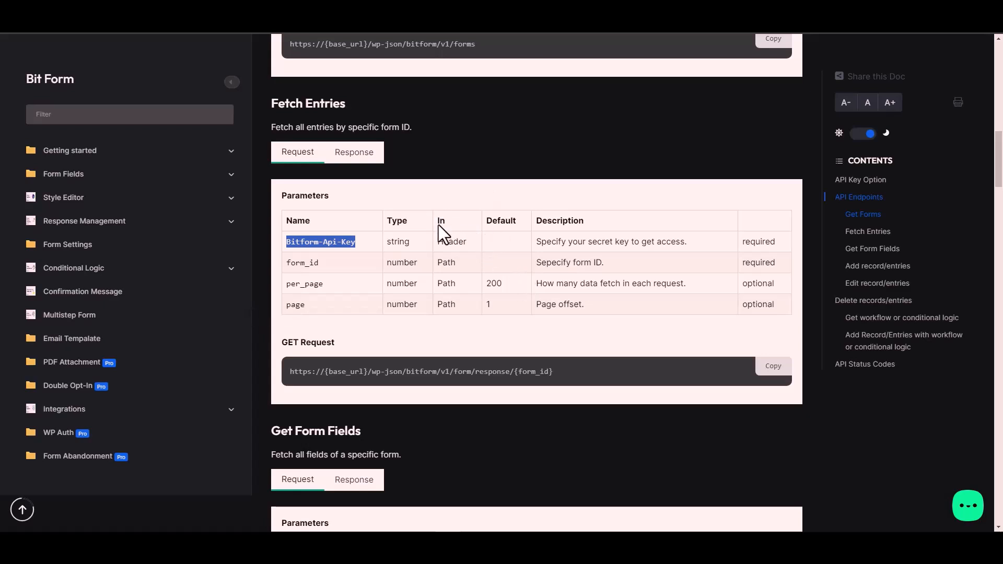
left_click(458, 242)
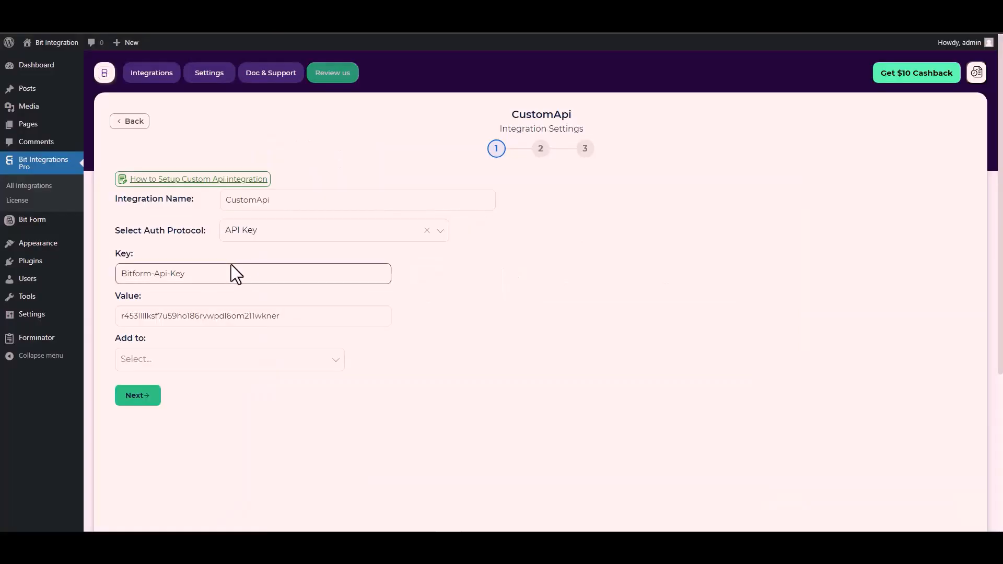
left_click(261, 362)
left_click(158, 383)
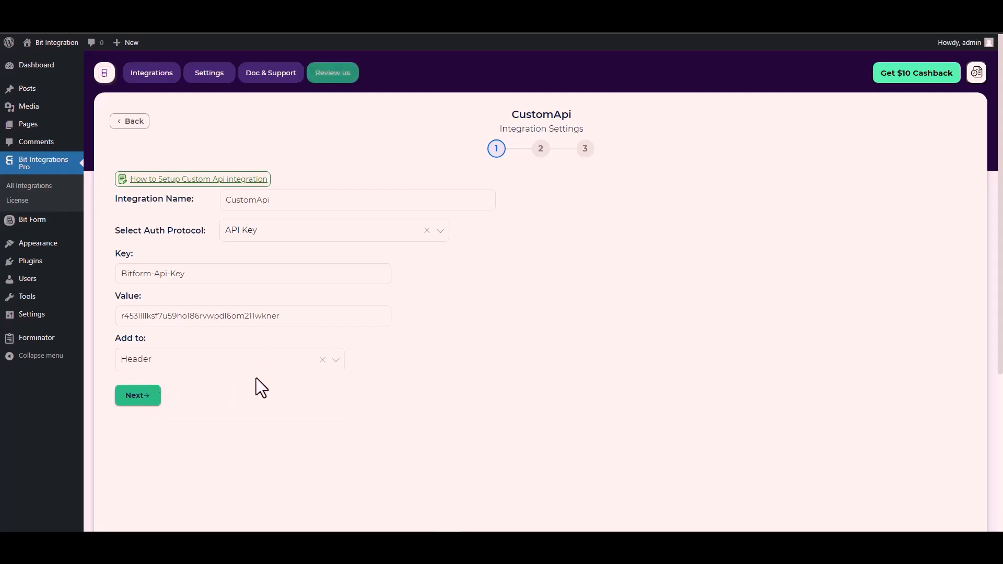
left_click(143, 398)
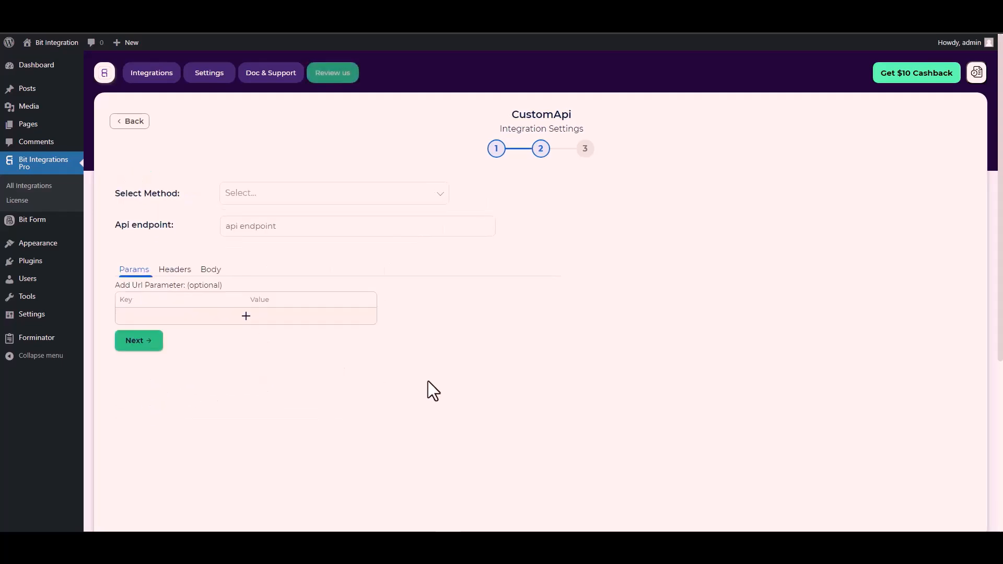
Set method POST, paste the docs' form response URL as endpoint, and select {form_id}
left_click(260, 196)
left_click(261, 240)
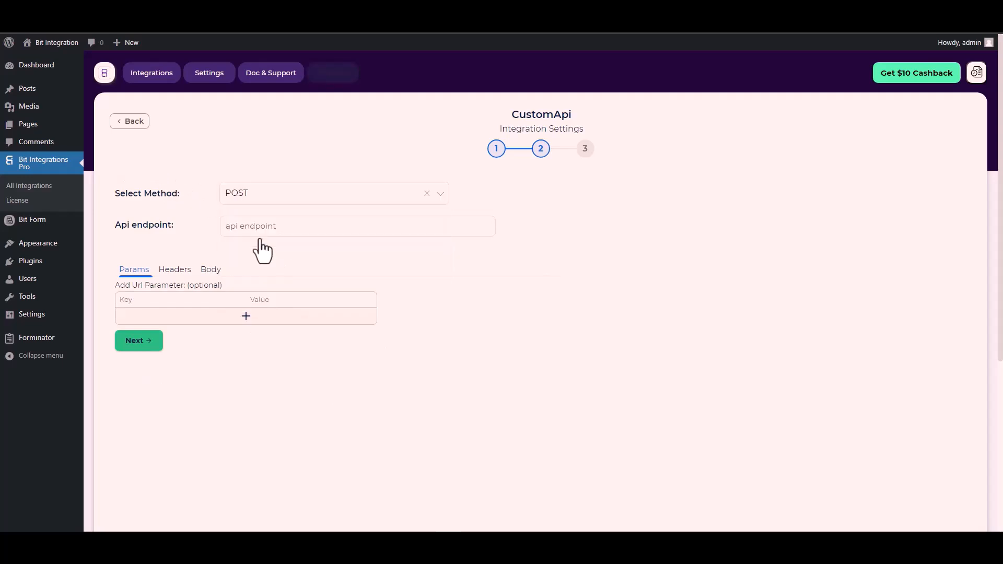
scroll(173, 232, "down", 1)
left_click(243, 183)
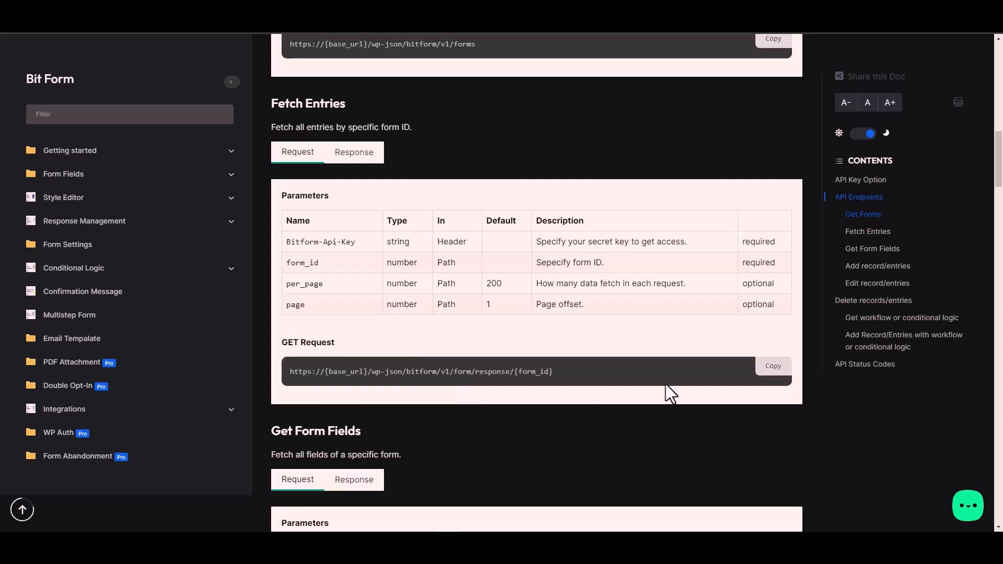
left_click(774, 366)
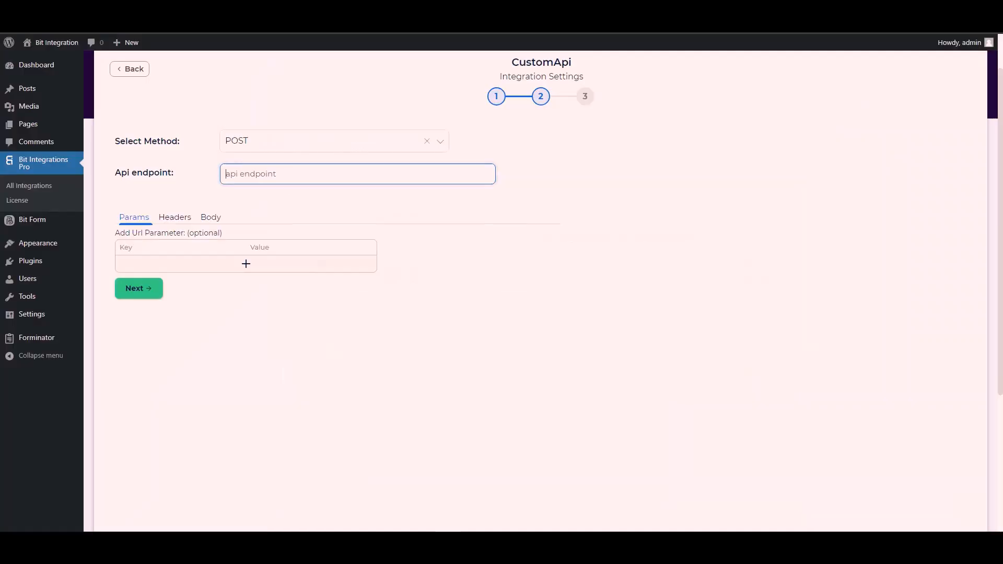
key("ctrl+v")
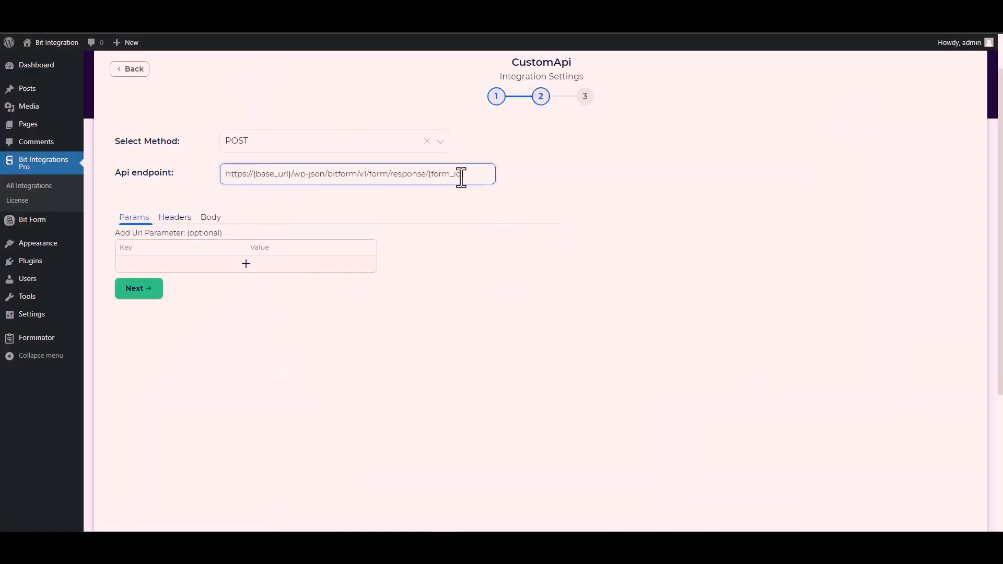
left_click_drag(464, 176, 433, 174)
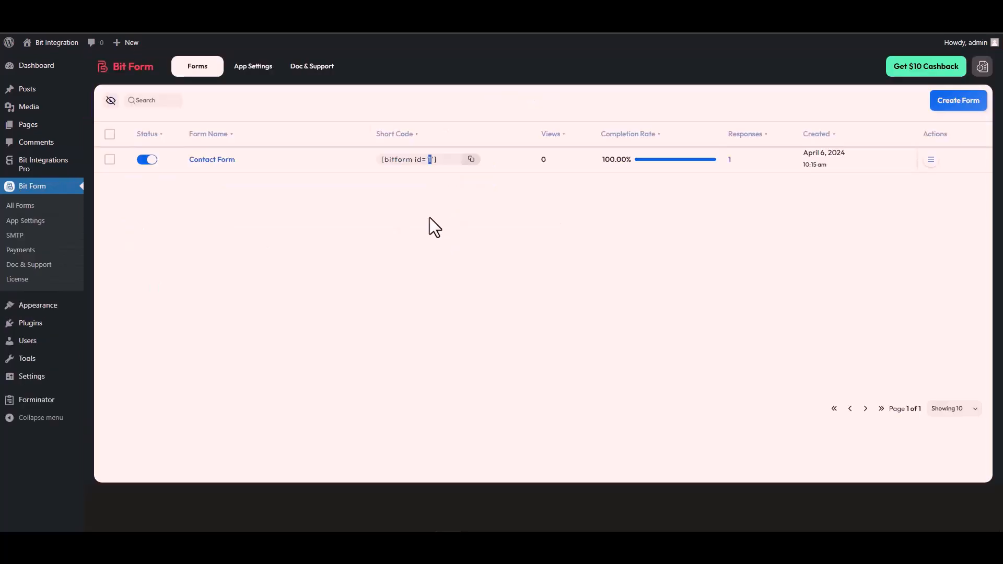
Find the Contact Form's id in its short code and delete {form_id} from the endpoint
double_click(430, 159)
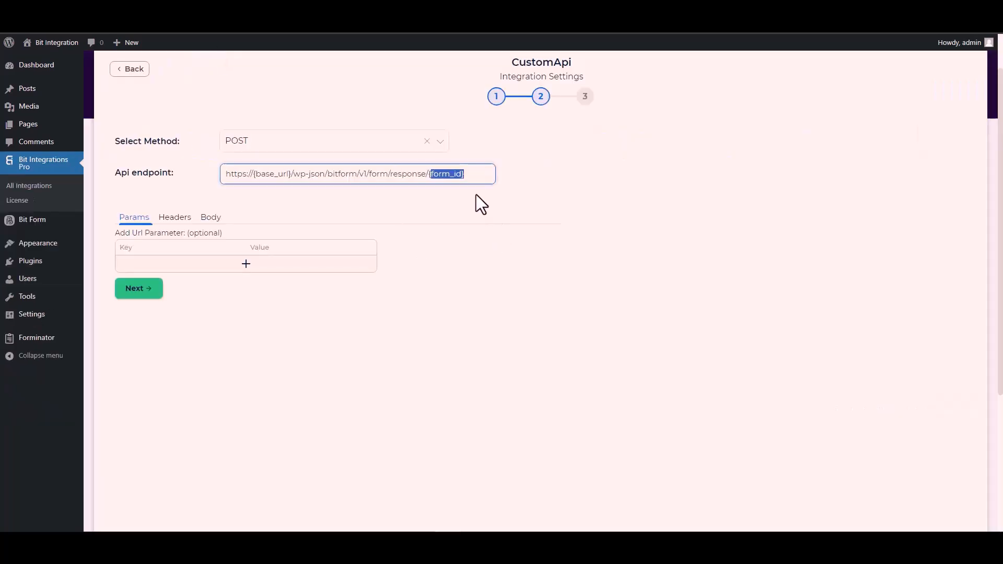
key("BackSpace")
key("BackSpace")
type("1/form/response/1")
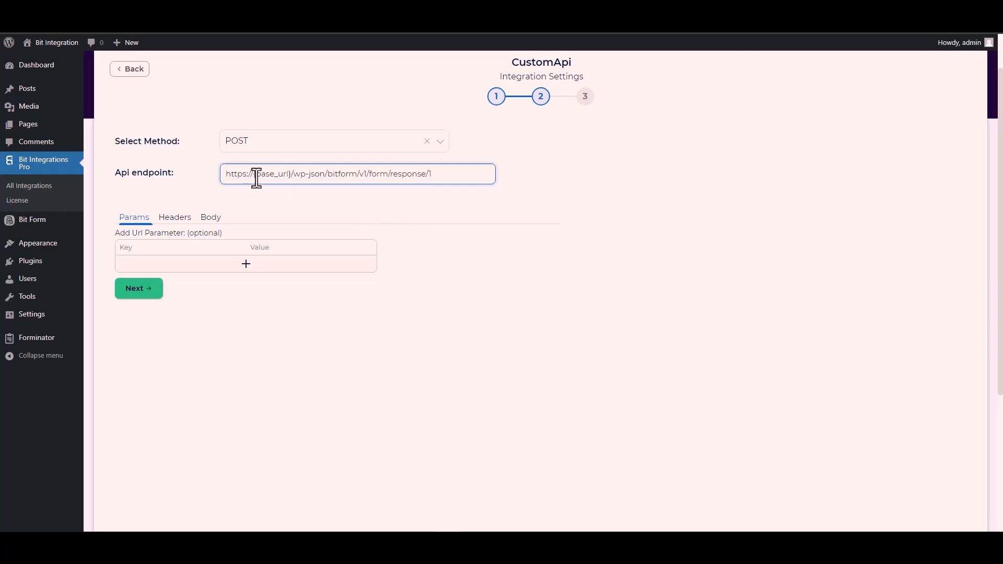
left_click_drag(291, 174, 253, 173)
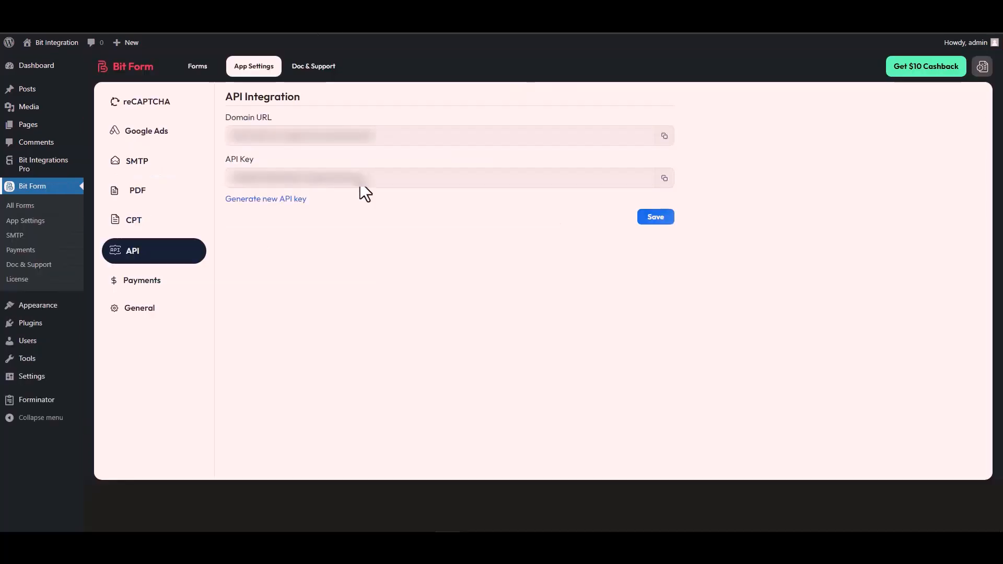
triple_click(281, 138)
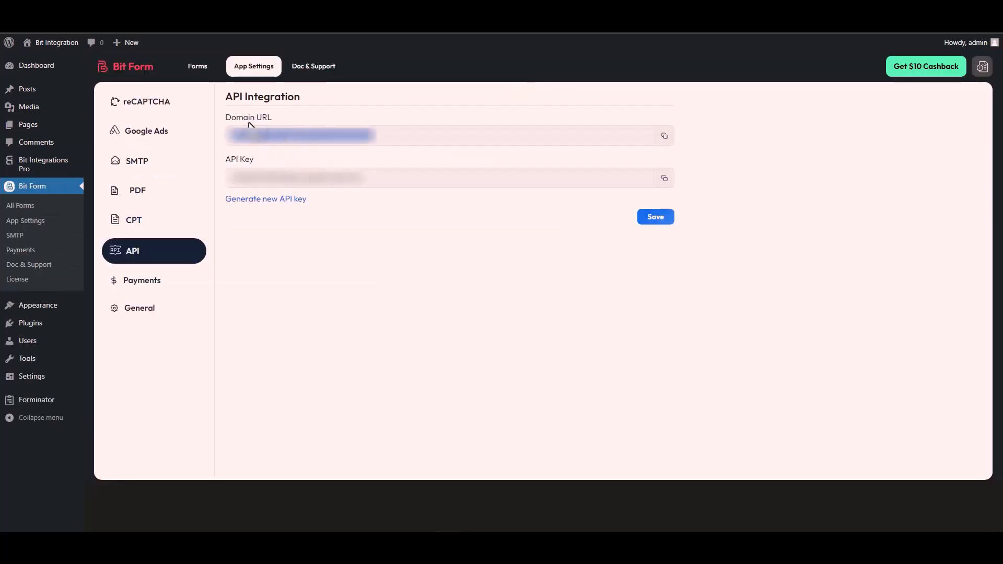
left_click(664, 137)
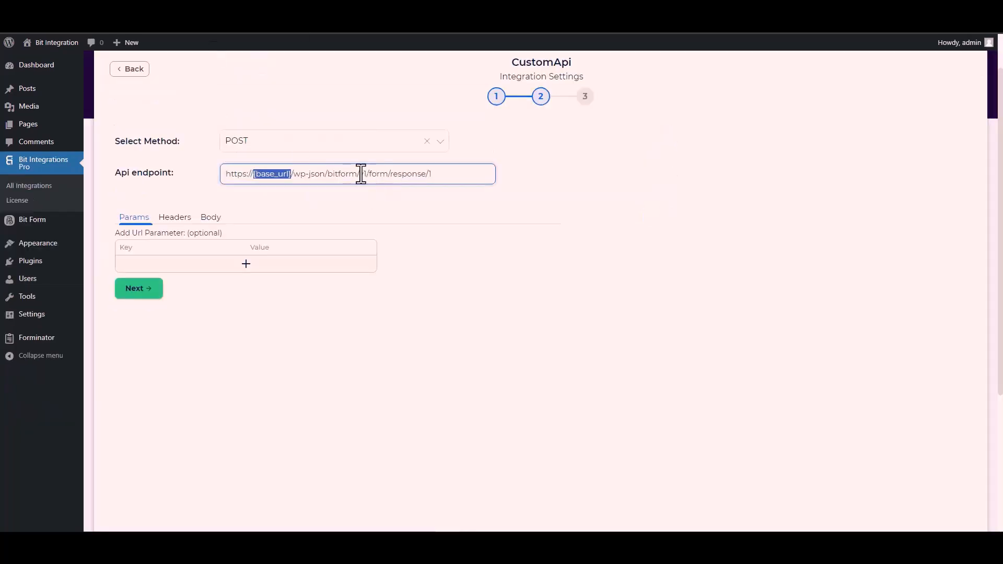
left_click(290, 174)
left_click_drag(293, 174, 222, 176)
key("ctrl+v")
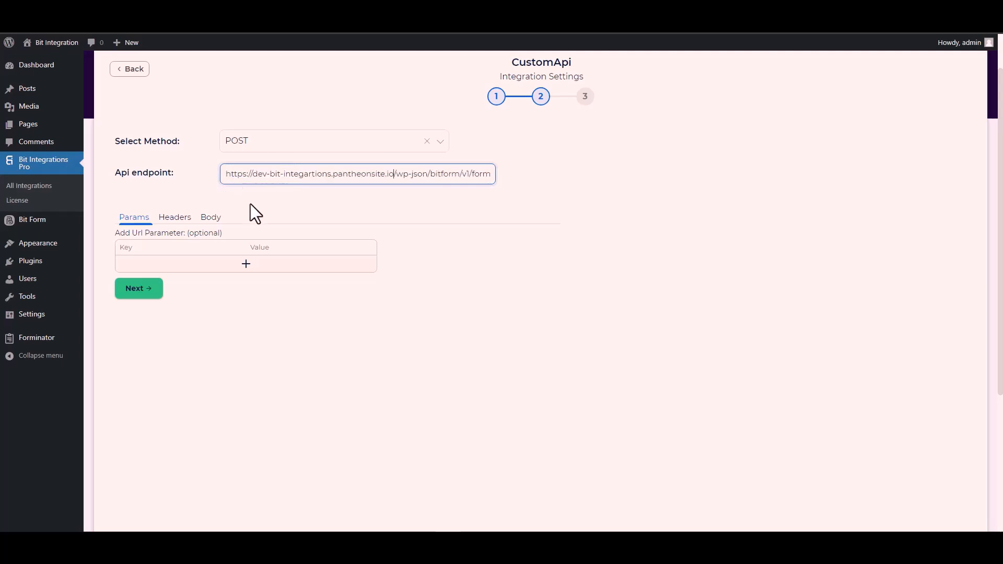
In the Body settings, enable Send All Data with Content-Type application/x-www-form-urlencoded
left_click(343, 202)
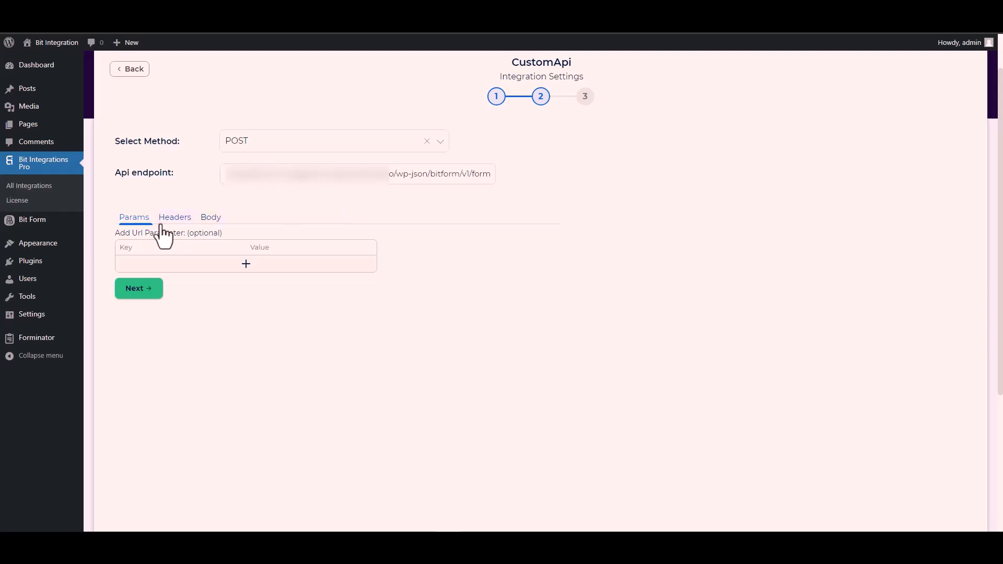
left_click(210, 219)
left_click(140, 246)
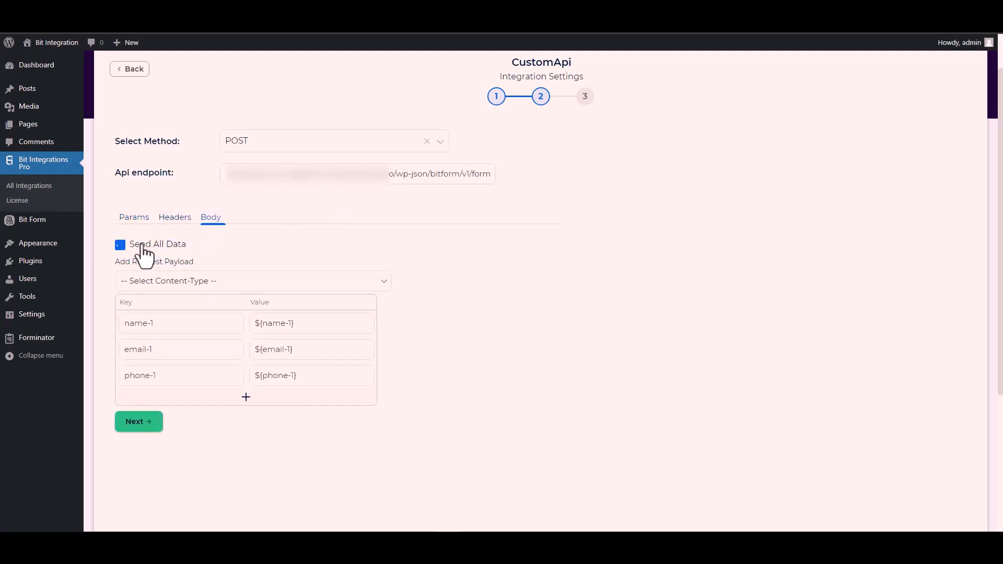
scroll(295, 240, "down", 3)
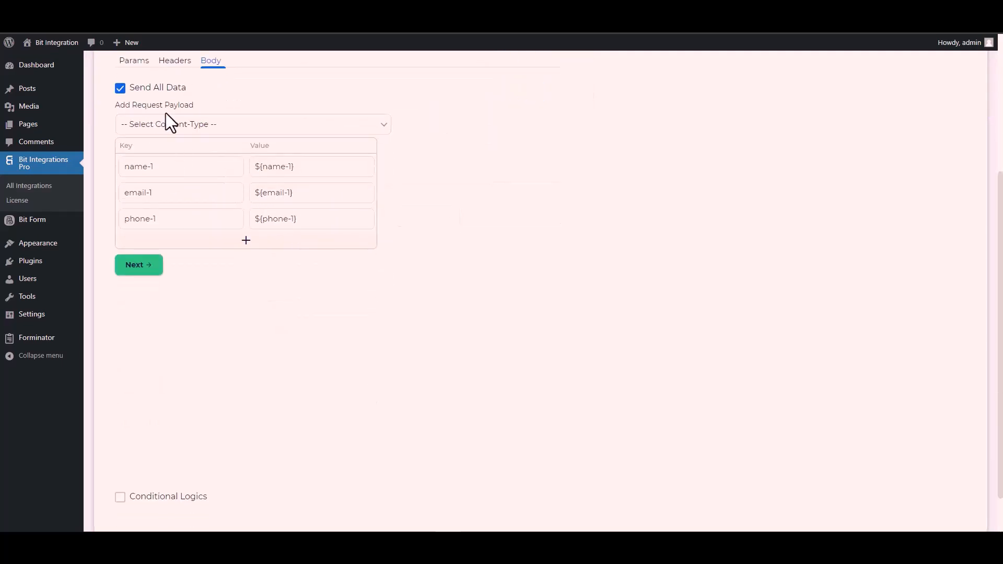
left_click(193, 125)
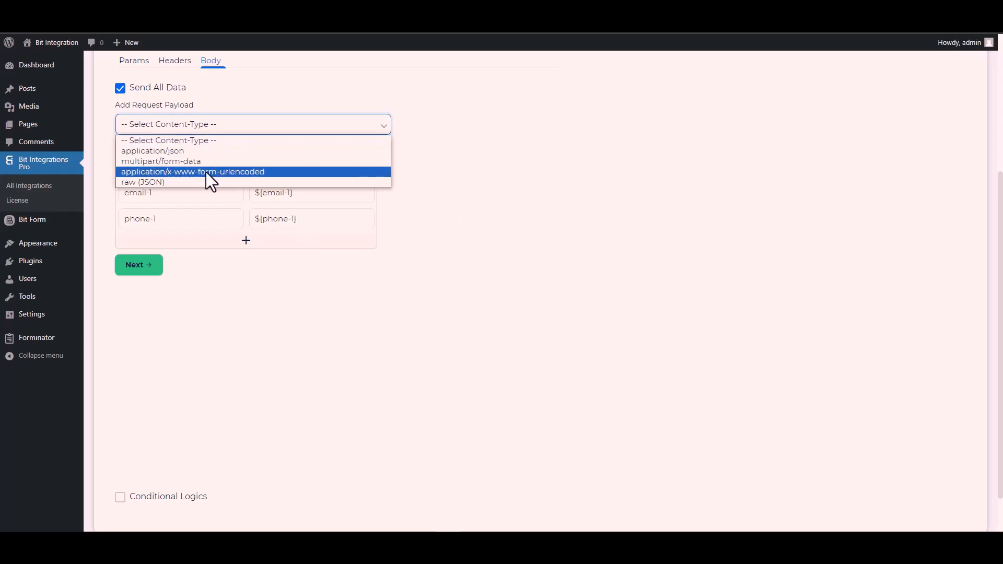
left_click(229, 171)
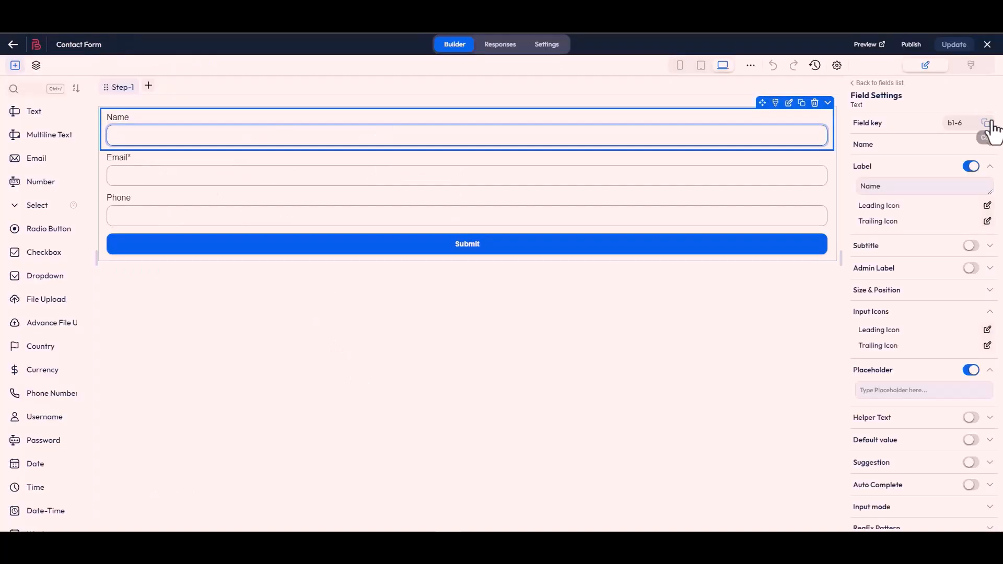
Replace the payload keys name-1, email-1 and phone-1 with the Bit Form keys b1-6, b1-4 and b1-7
left_click(986, 126)
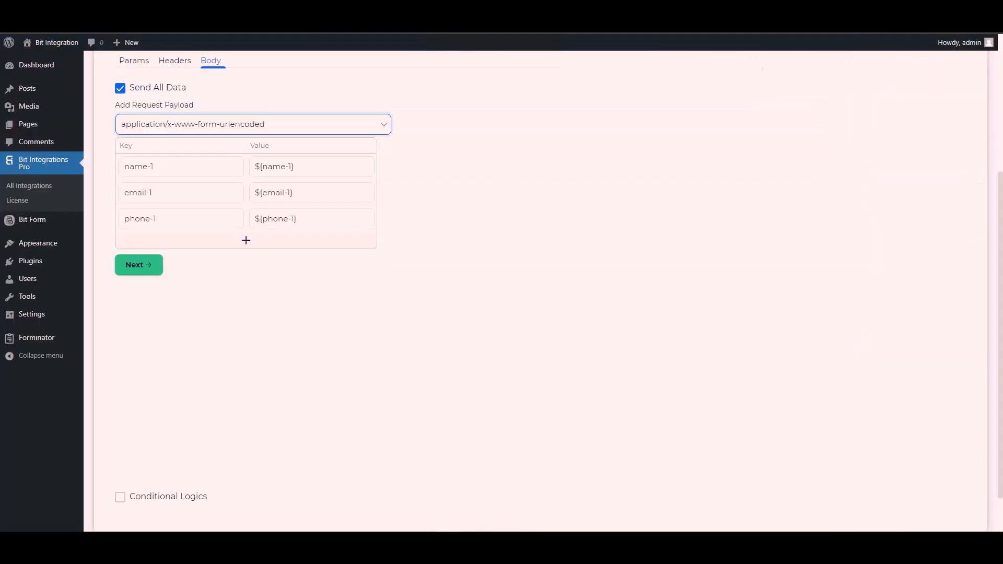
triple_click(172, 167)
key("ctrl+v")
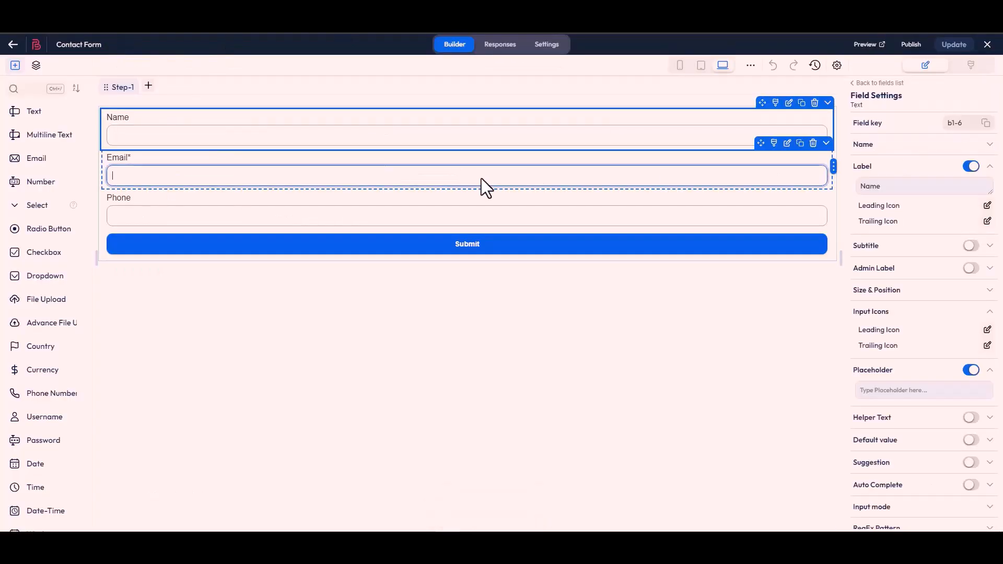
left_click(487, 187)
left_click(985, 128)
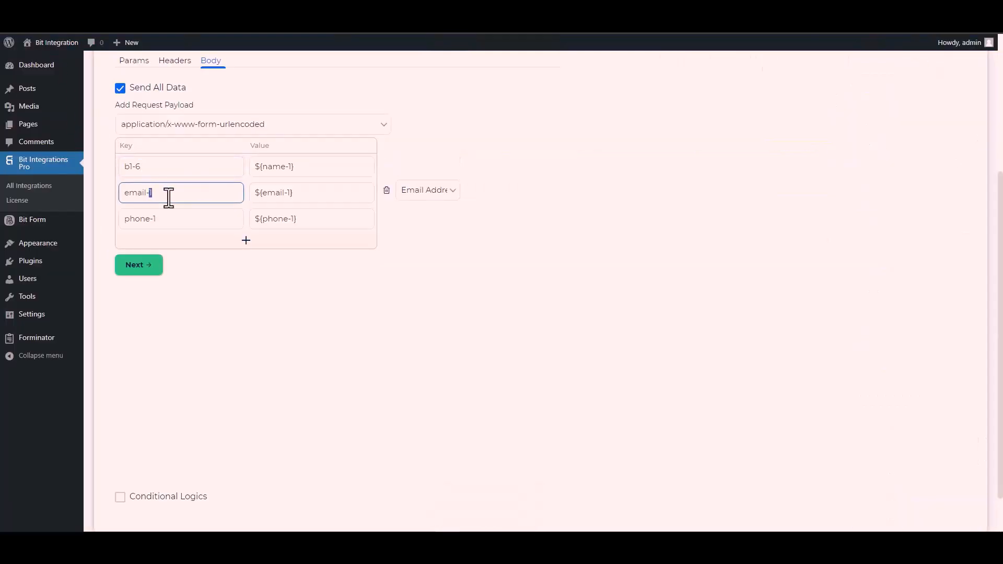
triple_click(168, 198)
key("ctrl+v")
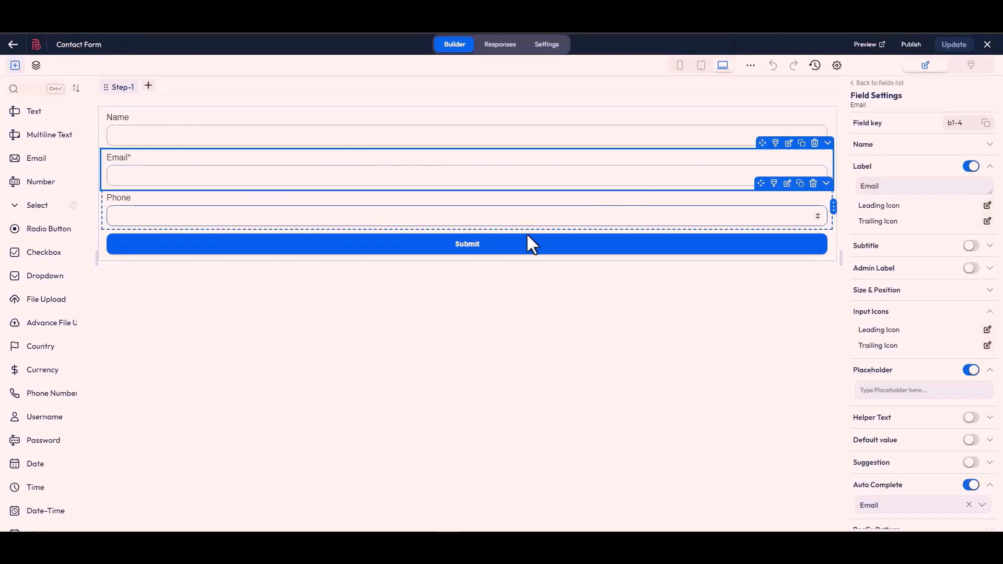
left_click(512, 225)
left_click(985, 123)
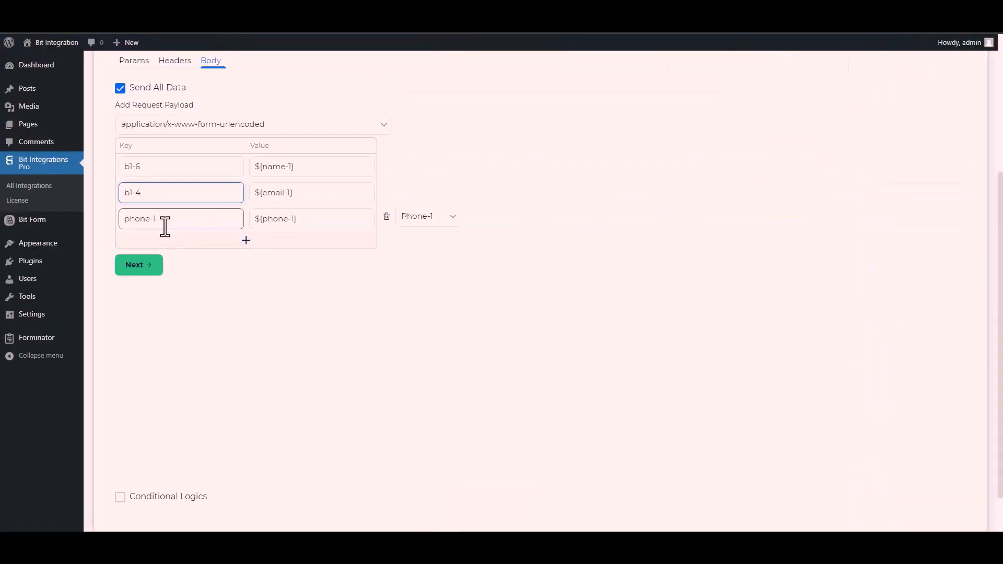
triple_click(165, 226)
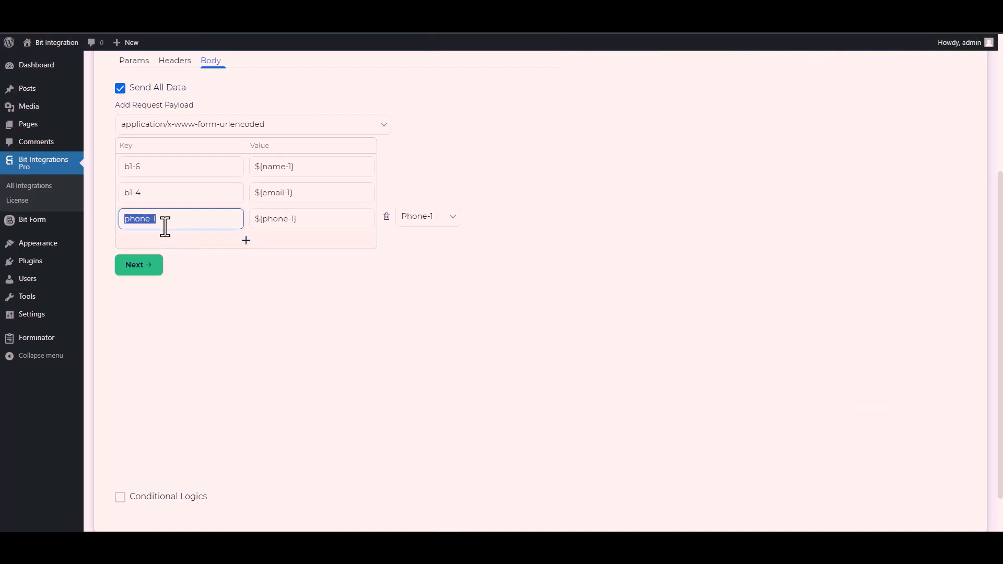
key("ctrl+v")
scroll(141, 361, "down", 1)
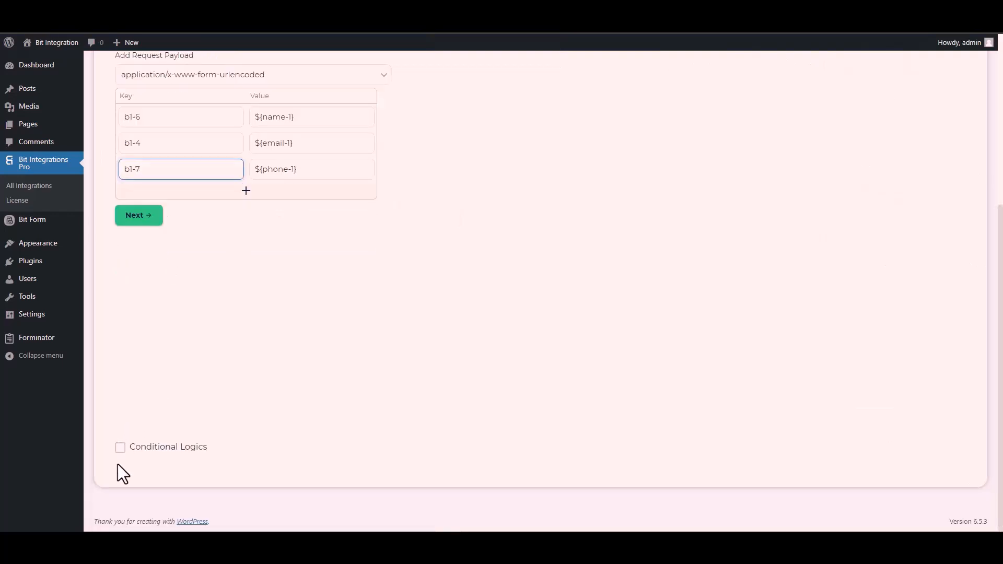
Leave conditional logic off, advance to step 3 and Finish & Save the CustomApi integration
left_click(120, 448)
scroll(198, 369, "down", 2)
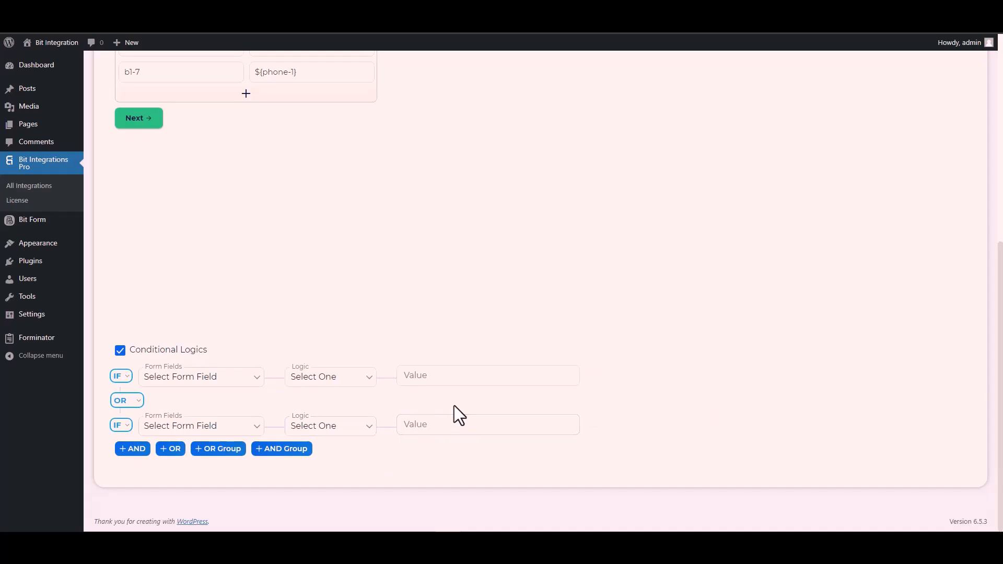
left_click(118, 351)
scroll(246, 361, "up", 4)
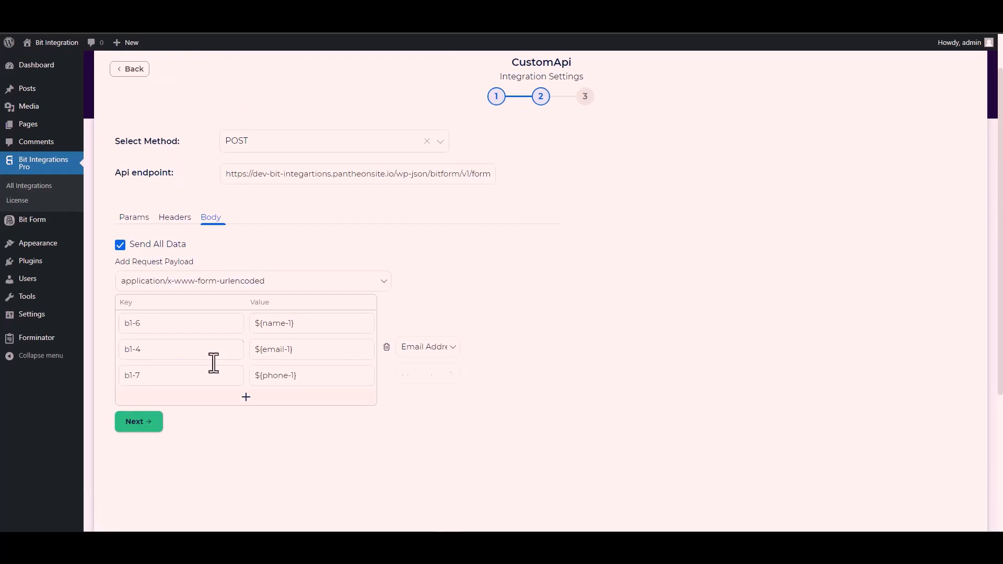
left_click(139, 422)
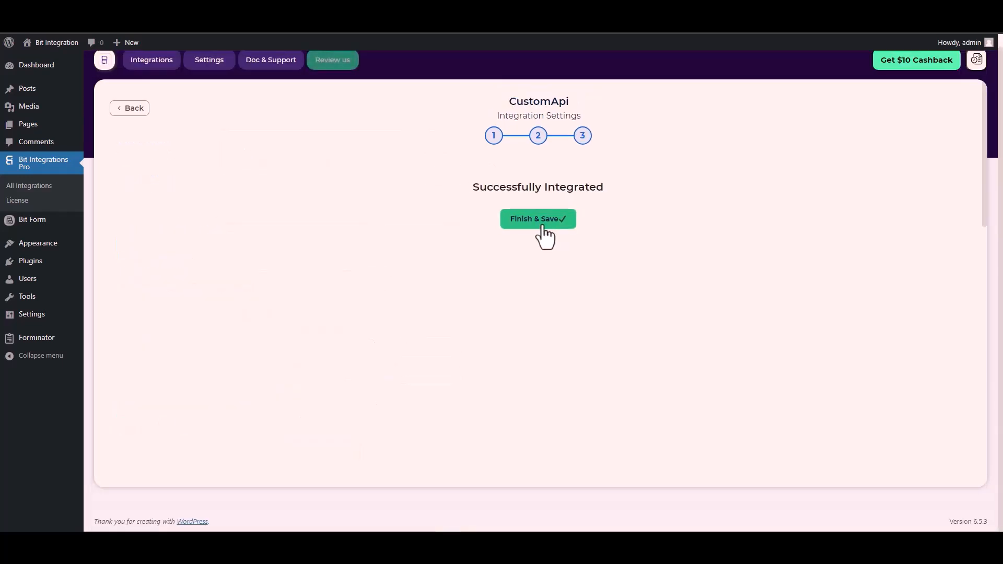
left_click(542, 226)
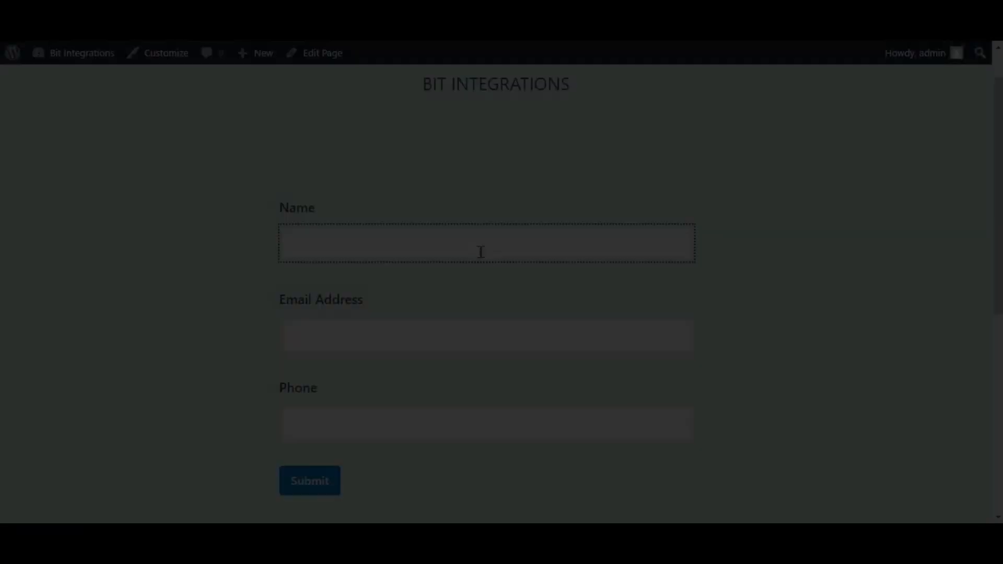
Submit the contact form with name 'Bit Integrations', a support e-mail address and a phone number
type("Bit Integrations")
key("Tab")
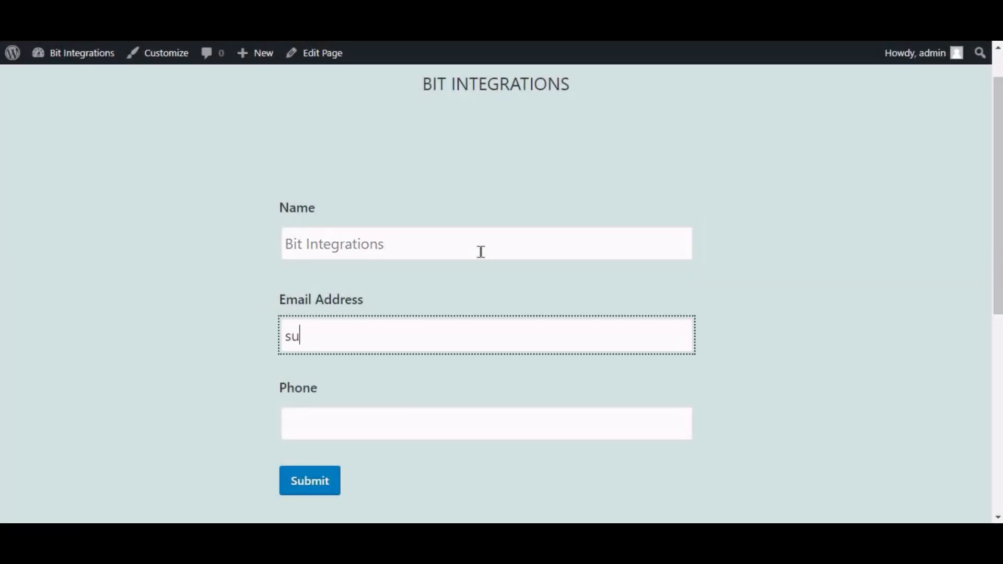
key("Tab")
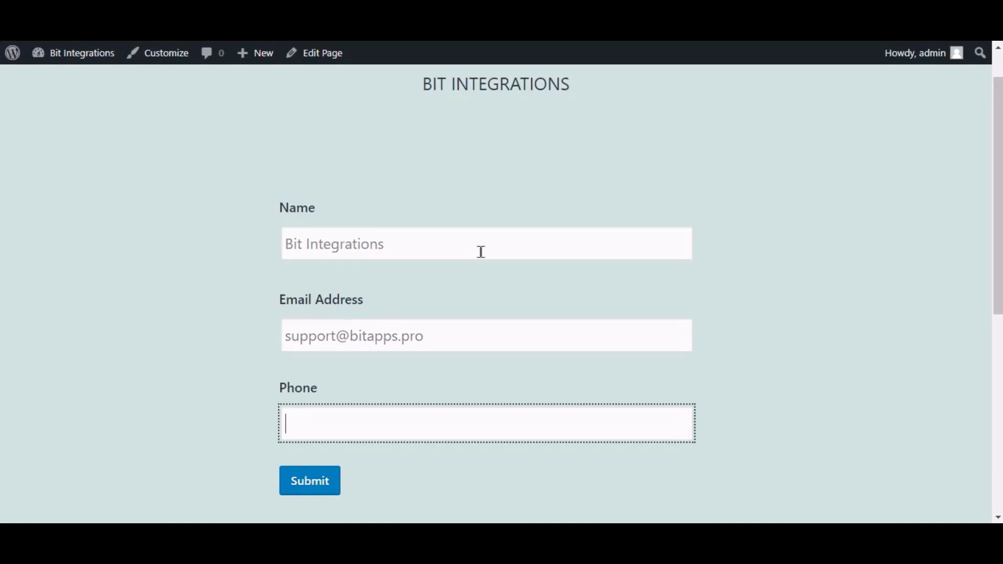
type("444555666")
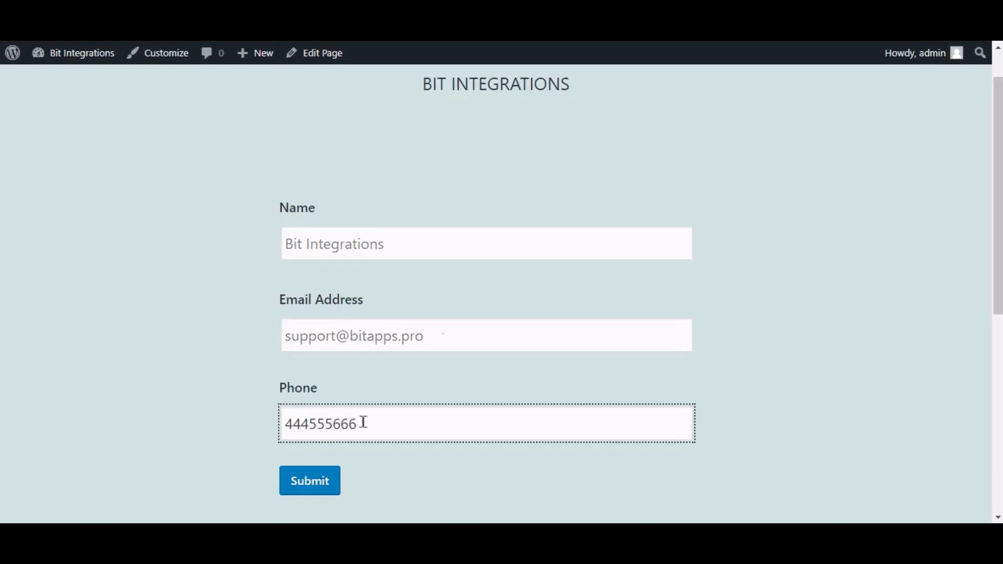
left_click(316, 479)
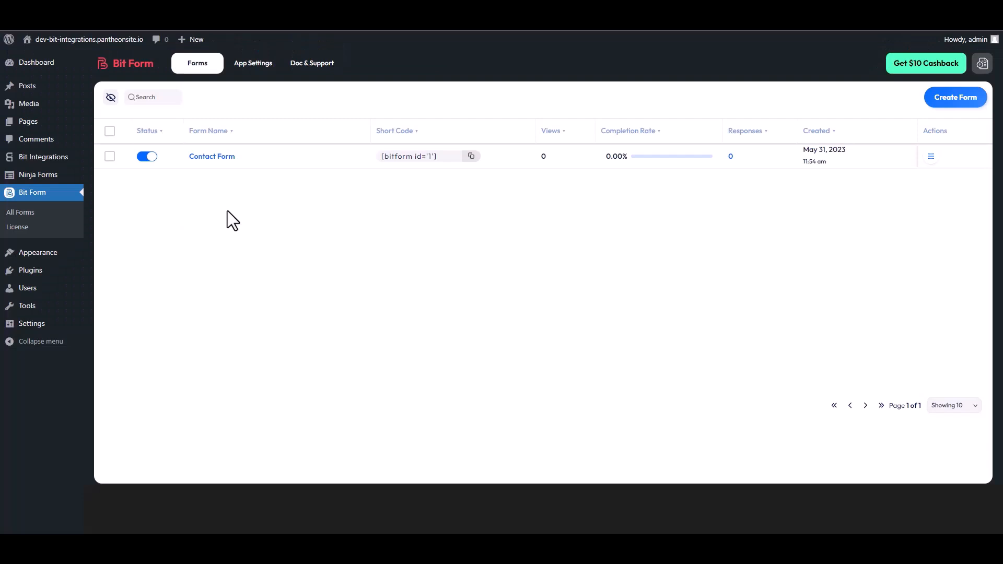
Open Responses from the Contact Form's Actions menu in Bit Form's All Forms list
left_click(931, 157)
left_click(894, 194)
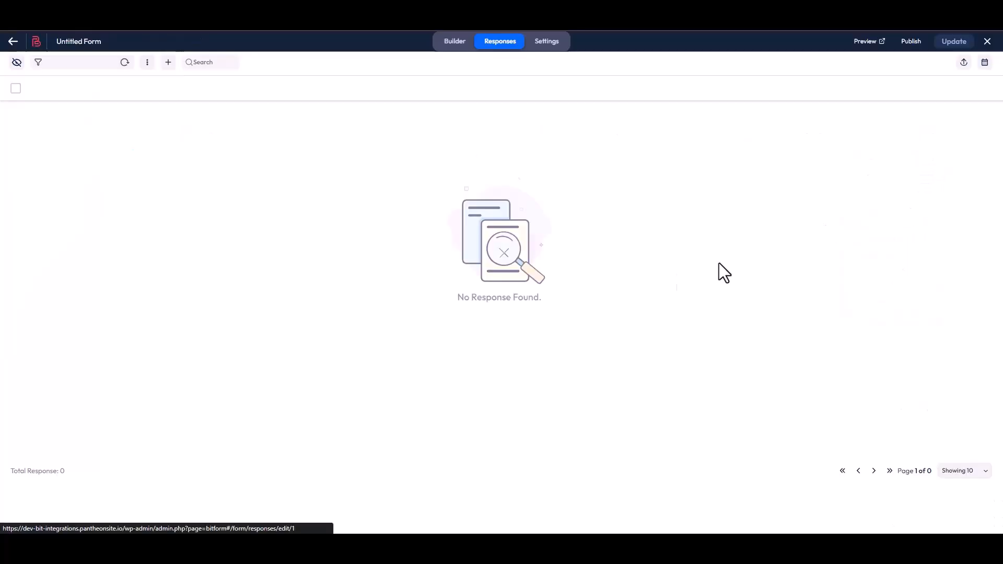